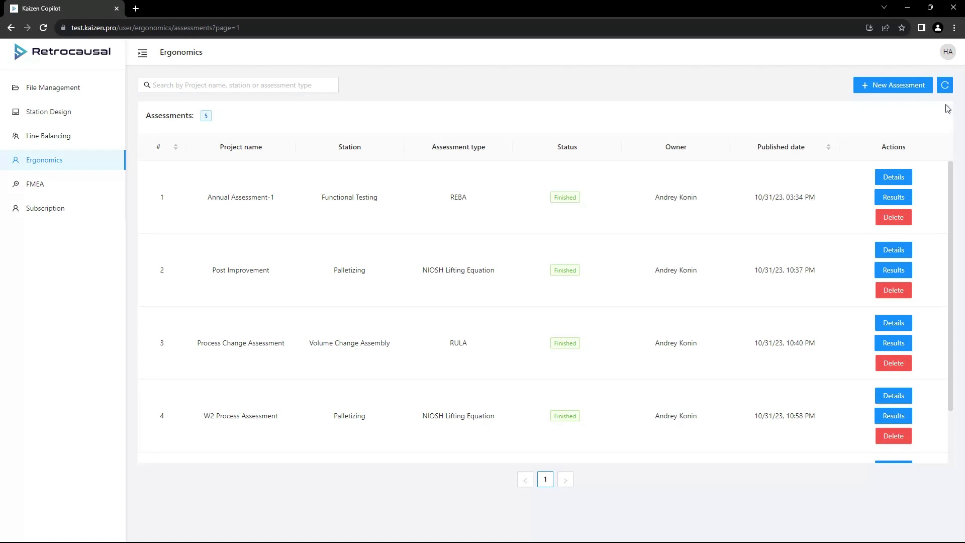
# Step: Start a new assessment named Line Release 1 with REBA as the assessment type
pyautogui.click(888, 86)
pyautogui.click(574, 228)
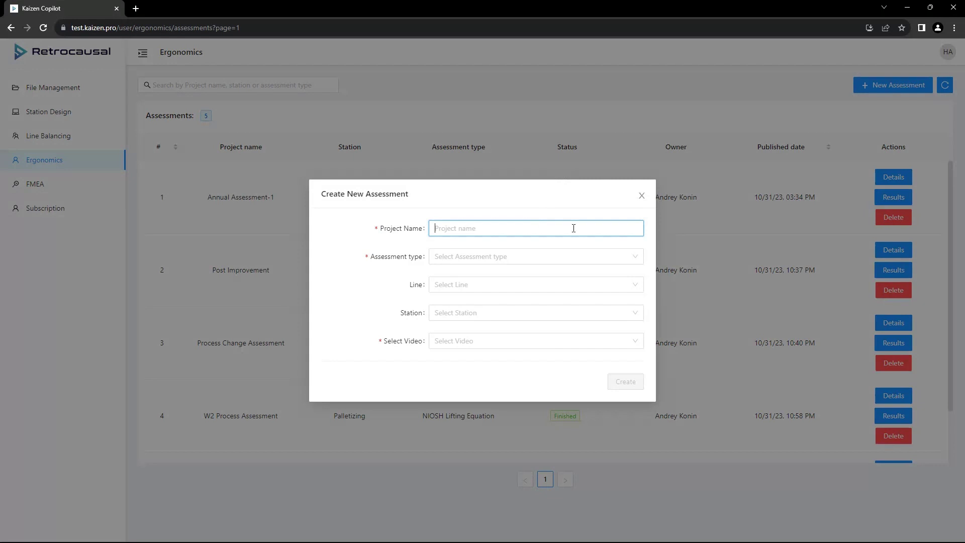
pyautogui.write('Line Release 1')
pyautogui.click(563, 257)
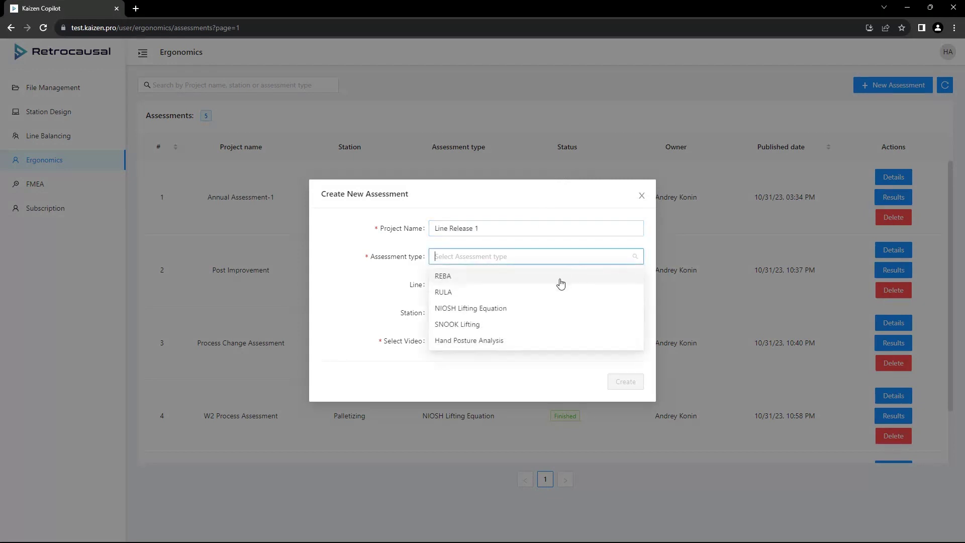
pyautogui.click(552, 276)
# Step: Assign line L2, station S01 and video Door assemly.mkv, then create the assessment
pyautogui.click(550, 283)
pyautogui.click(534, 318)
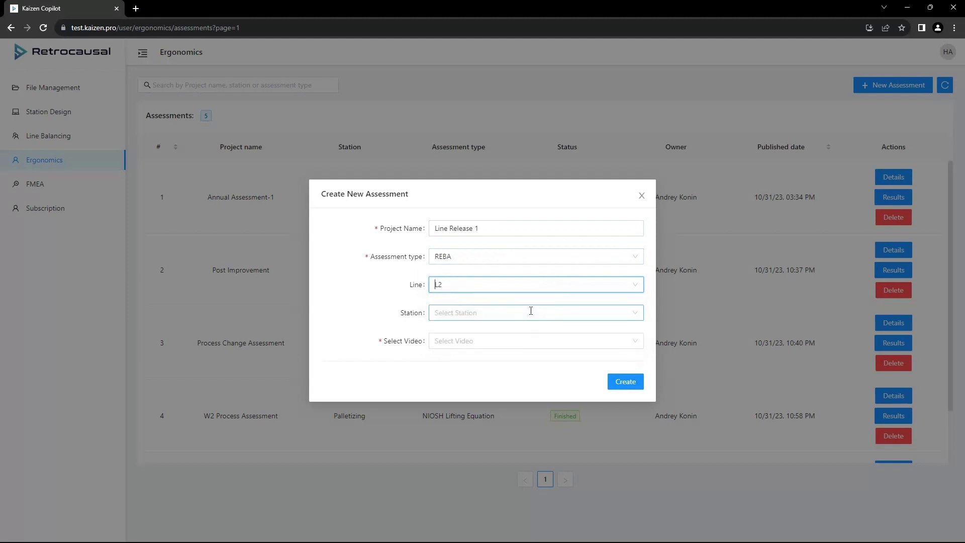
pyautogui.click(530, 312)
pyautogui.click(524, 331)
pyautogui.click(525, 340)
pyautogui.click(520, 362)
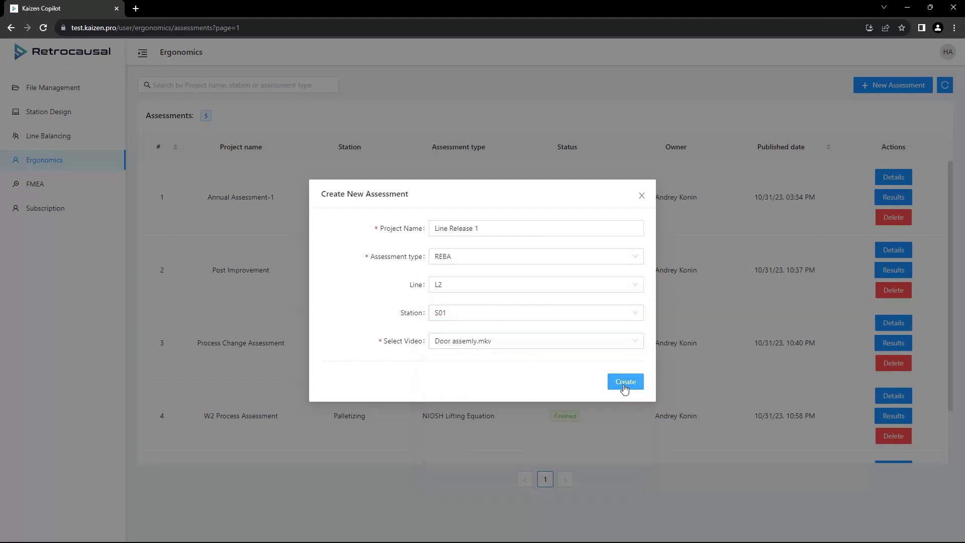
pyautogui.click(625, 384)
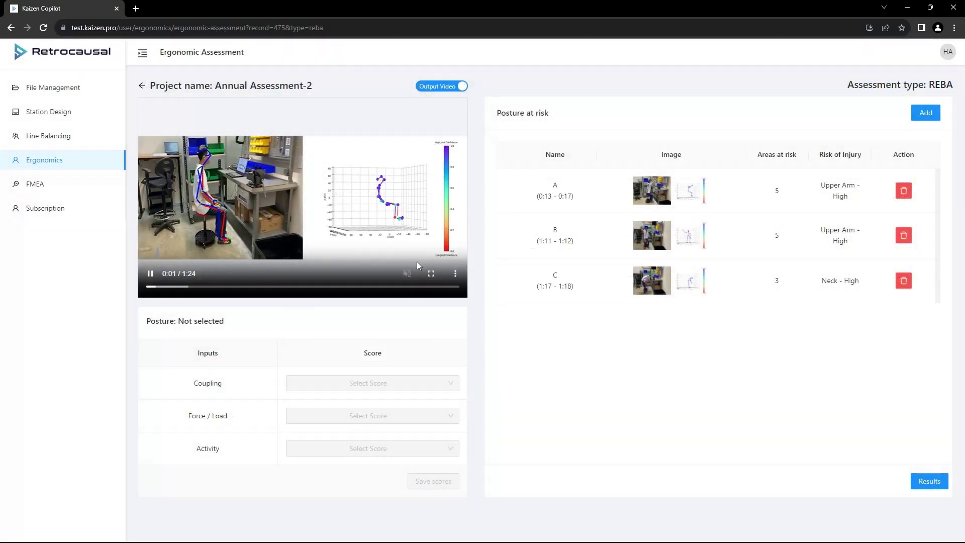
# Step: Watch the REBA analysis video full screen, then preview posture A's enlarged image
pyautogui.click(432, 273)
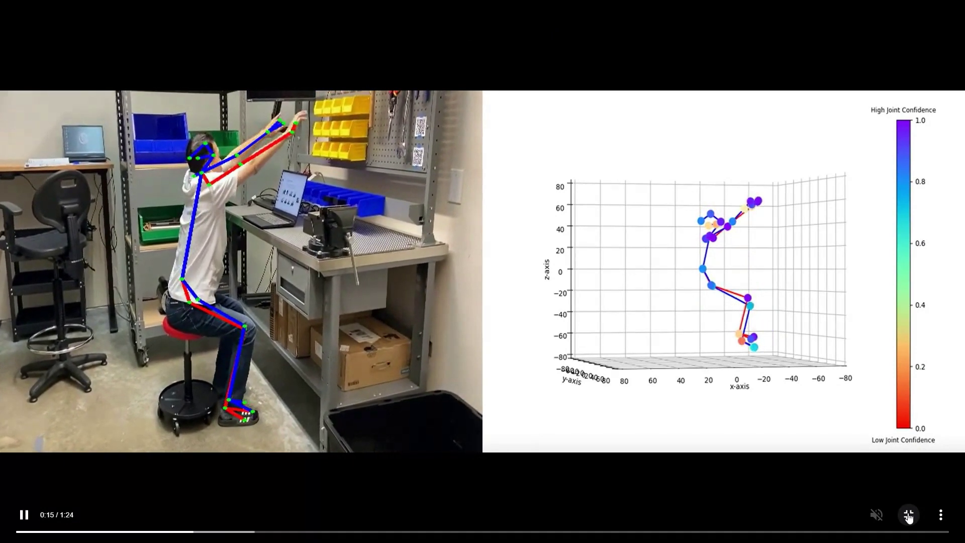
pyautogui.click(909, 516)
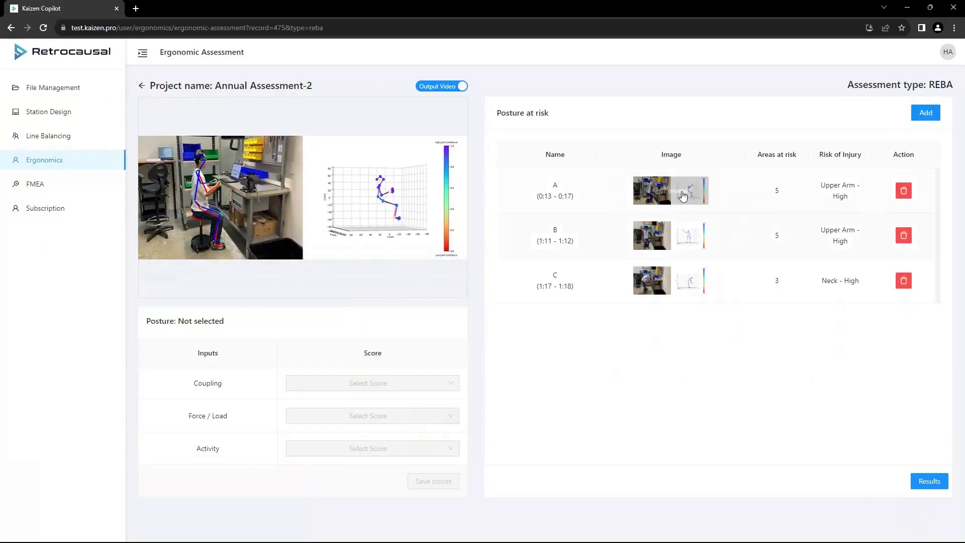
pyautogui.click(683, 196)
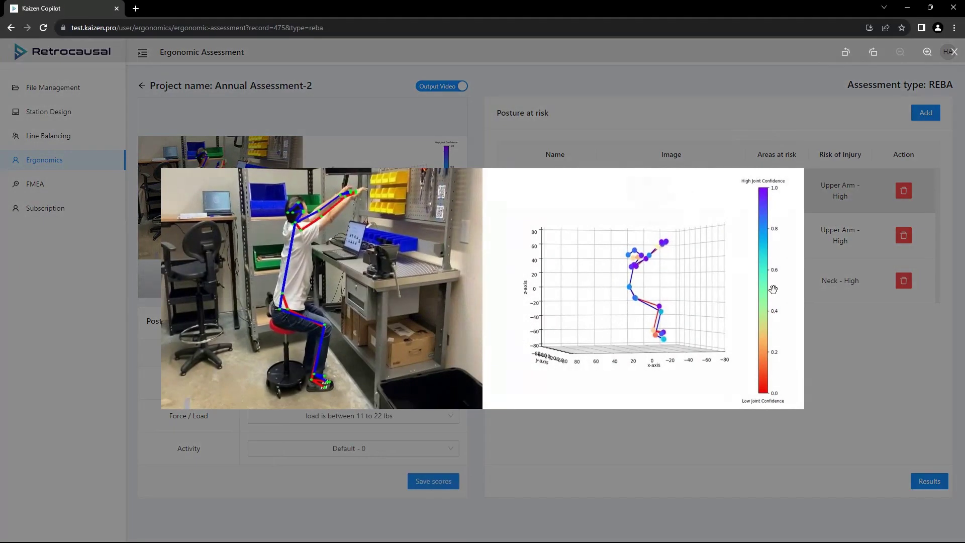
pyautogui.click(842, 336)
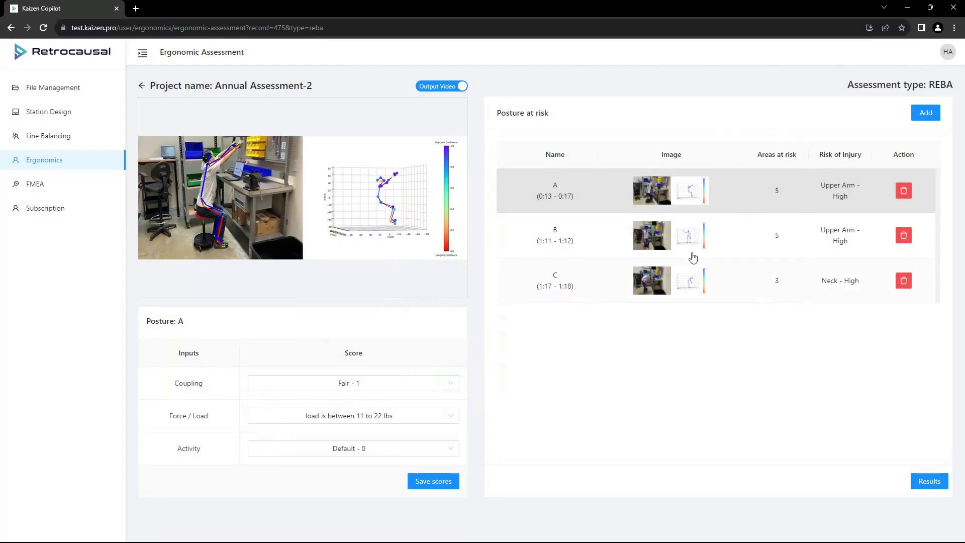
# Step: Preview posture B, then show the Results body-part breakdown for posture C (score 6)
pyautogui.click(668, 241)
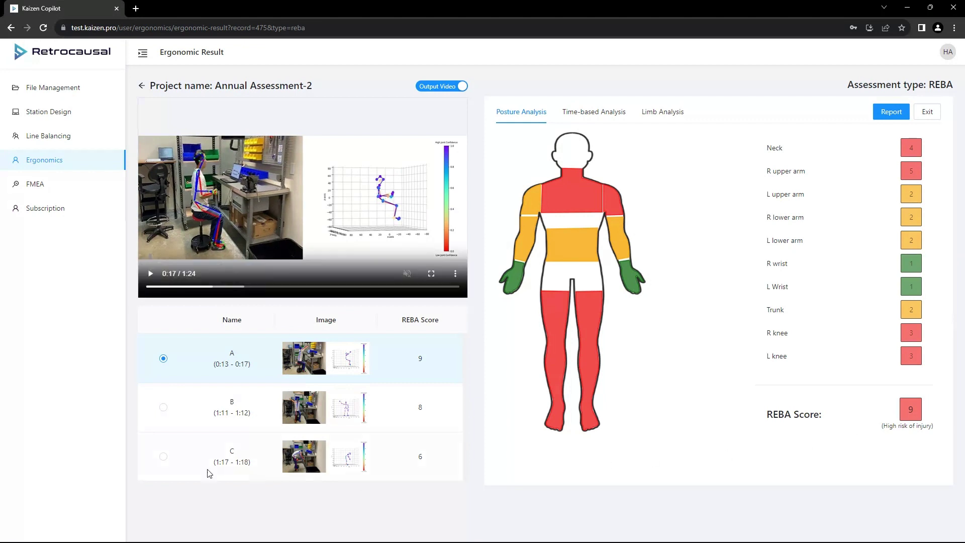
pyautogui.click(163, 457)
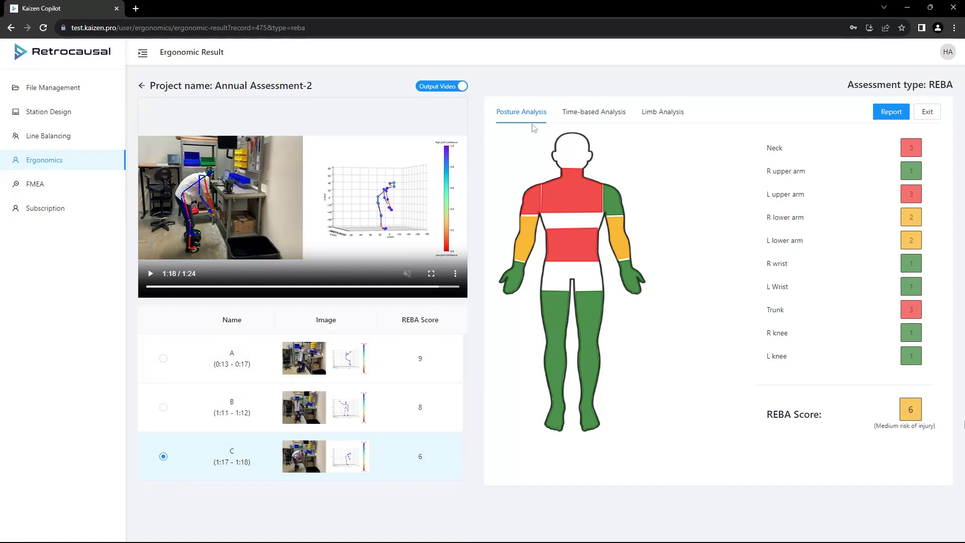
# Step: View the Time-based Analysis charts and read the bar tooltips, Lower Arm at 96%
pyautogui.click(565, 113)
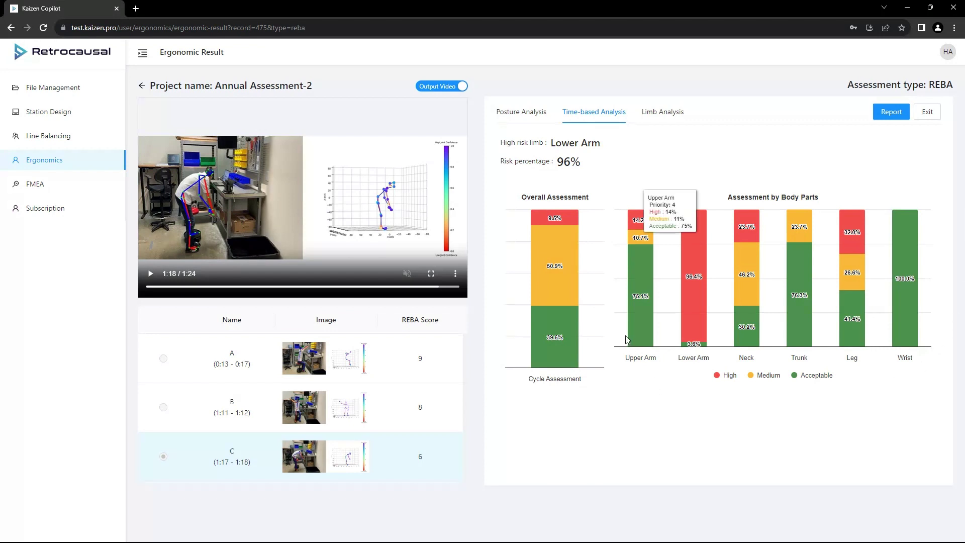
pyautogui.moveTo(705, 342)
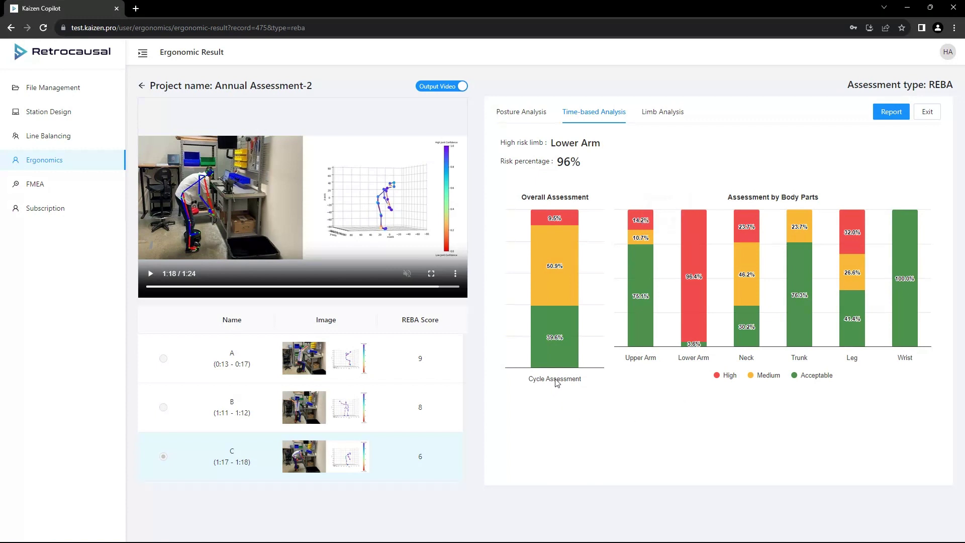
pyautogui.moveTo(566, 354)
# Step: Show the Limb Analysis joint-angle chart for L upper arm
pyautogui.click(663, 112)
pyautogui.click(639, 150)
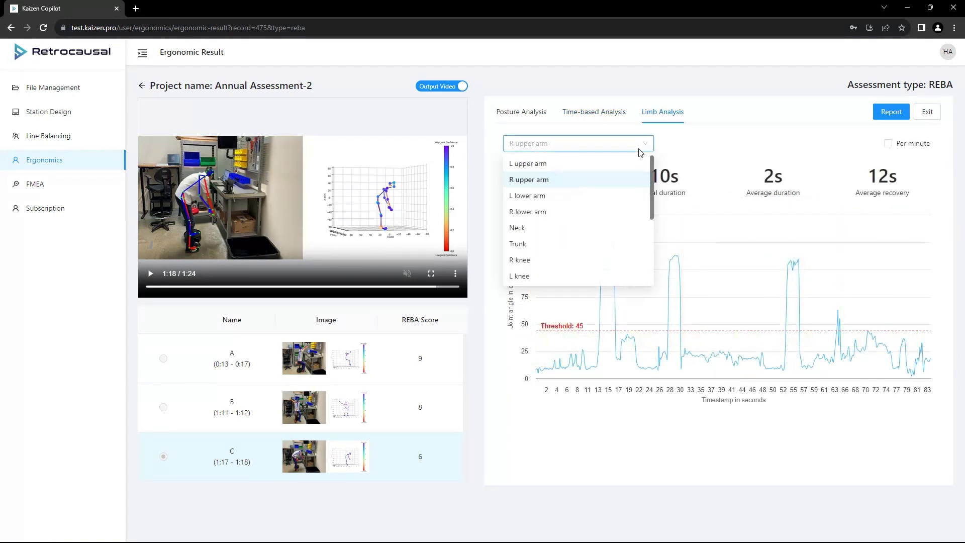
pyautogui.click(606, 165)
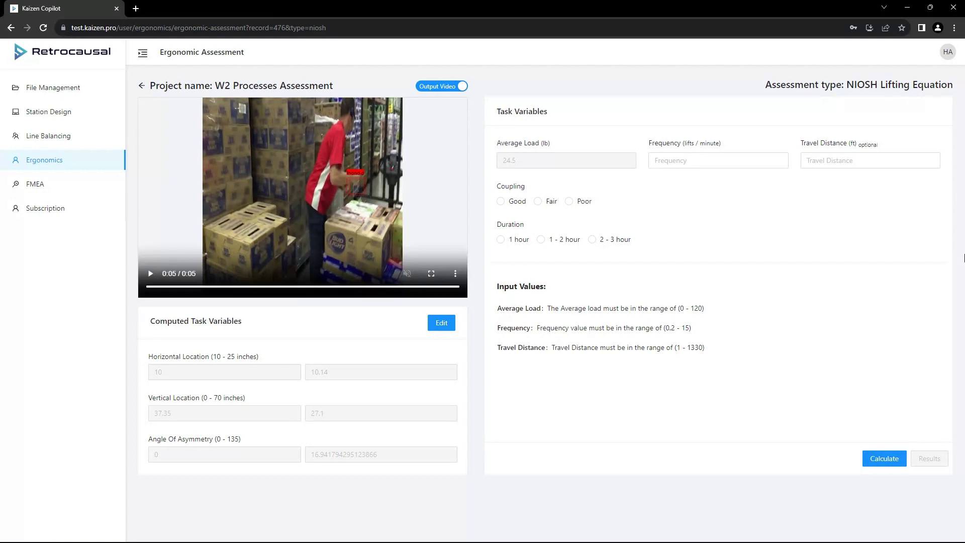
# Step: Enter frequency 2 and travel distance 3, with Fair coupling and 1 hour duration
pyautogui.click(715, 160)
pyautogui.write('2')
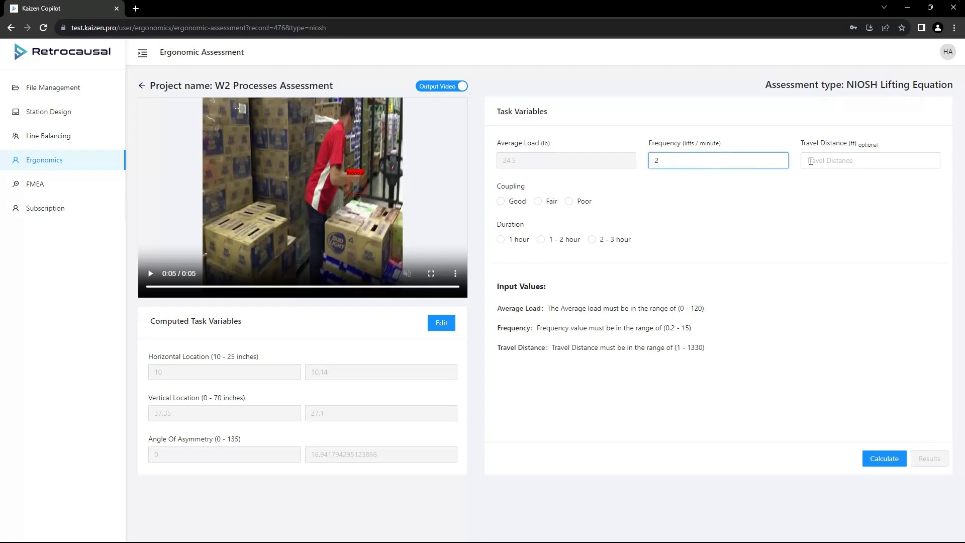
pyautogui.click(819, 160)
pyautogui.write('3')
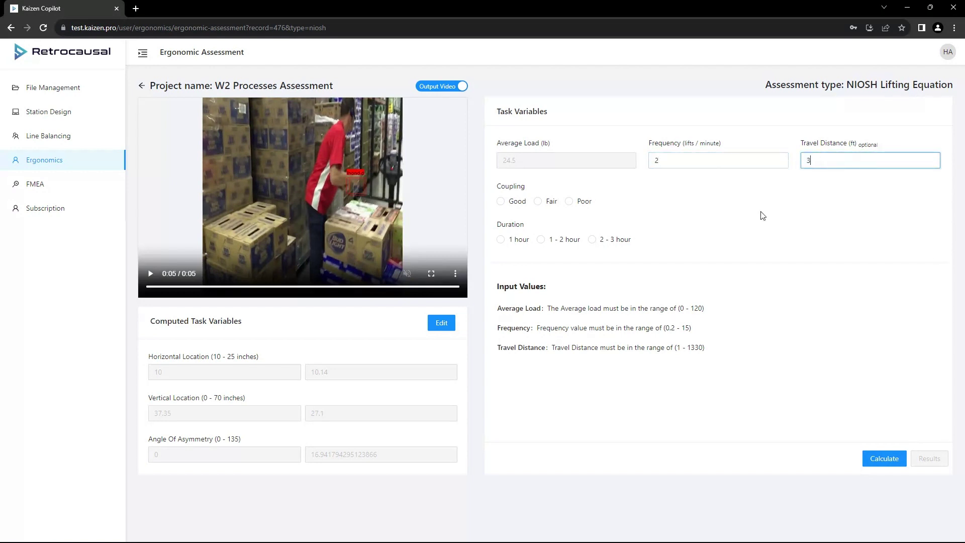
pyautogui.click(539, 202)
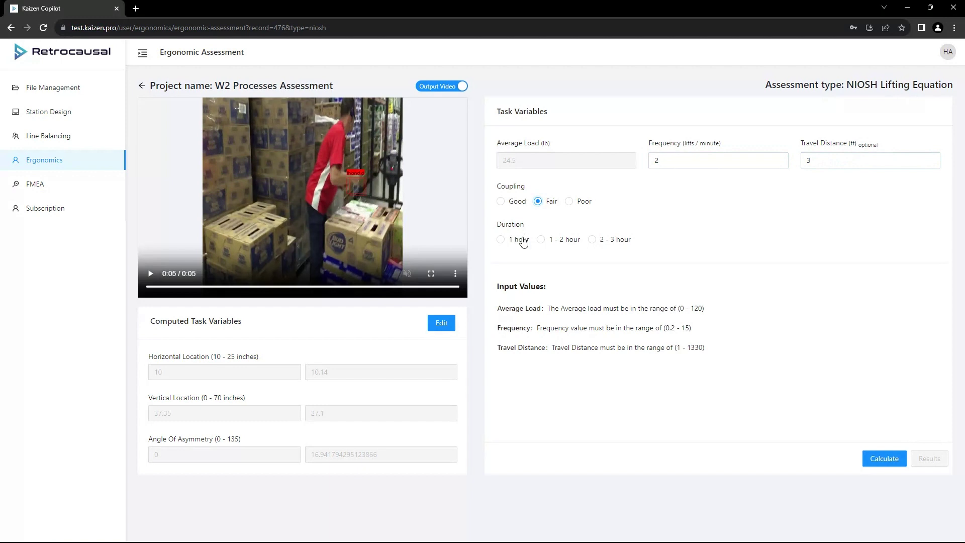
pyautogui.click(523, 241)
# Step: Calculate the NIOSH lifting results and review the Shift 1 load analysis
pyautogui.click(875, 458)
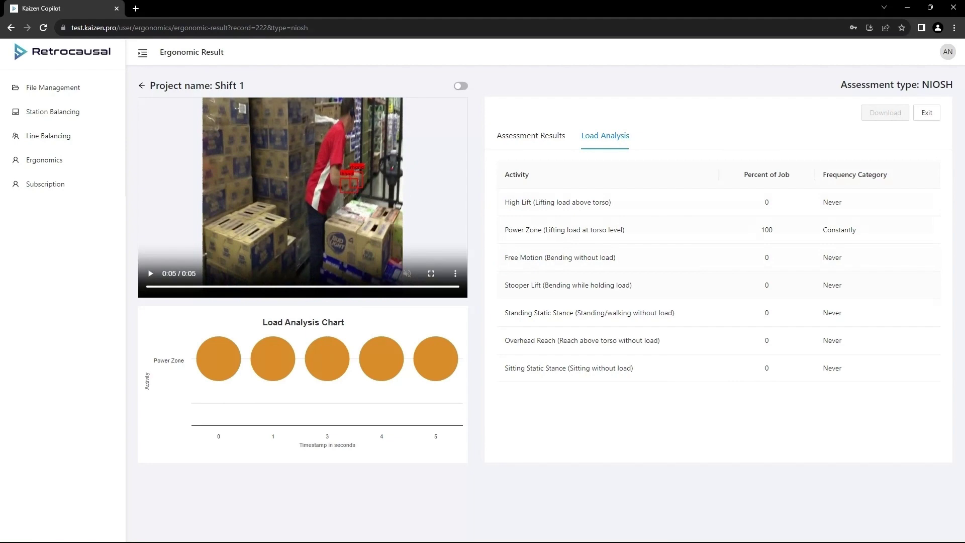
pyautogui.moveTo(219, 358)
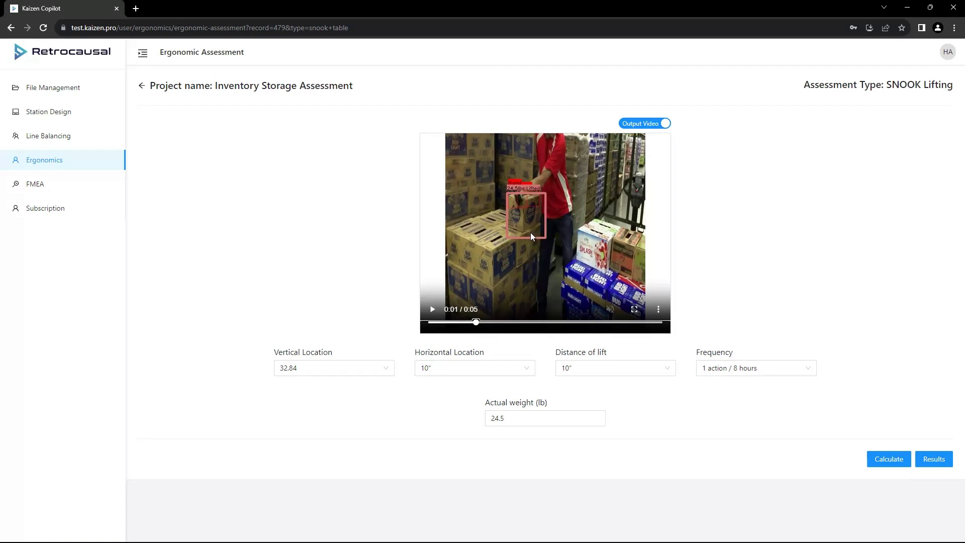
# Step: Play the SNOOK lifting video and list the lift frequency options
pyautogui.click(467, 286)
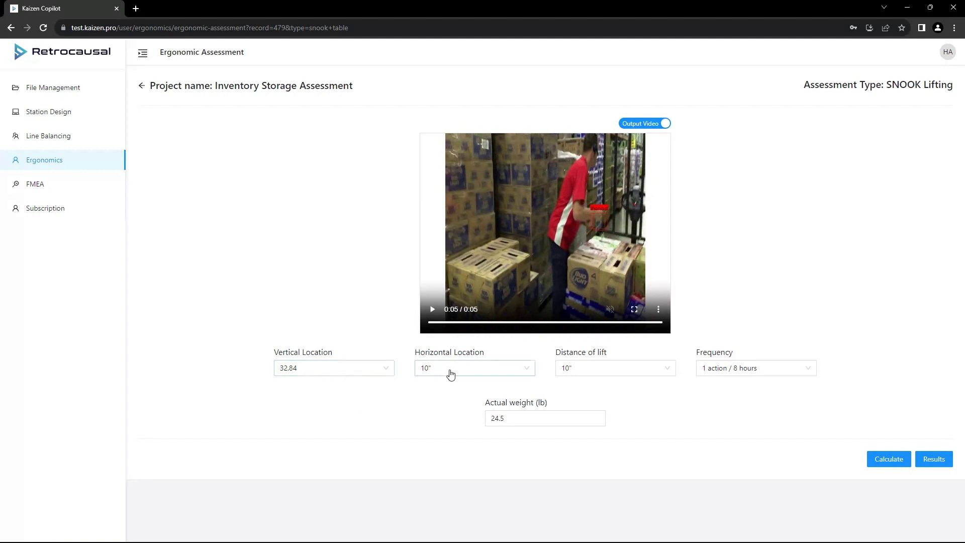
pyautogui.click(733, 372)
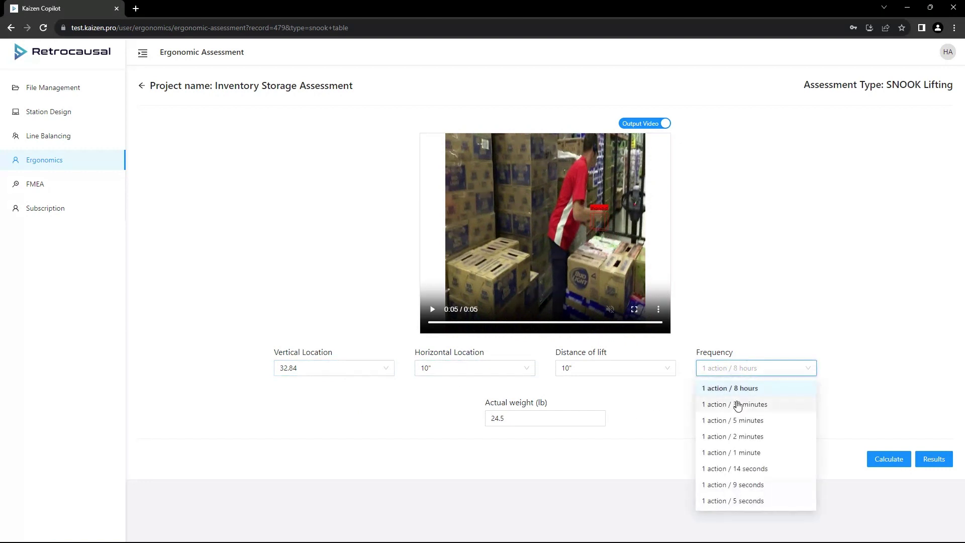
# Step: Choose 1 action / 30 minutes as the lift frequency
pyautogui.click(738, 405)
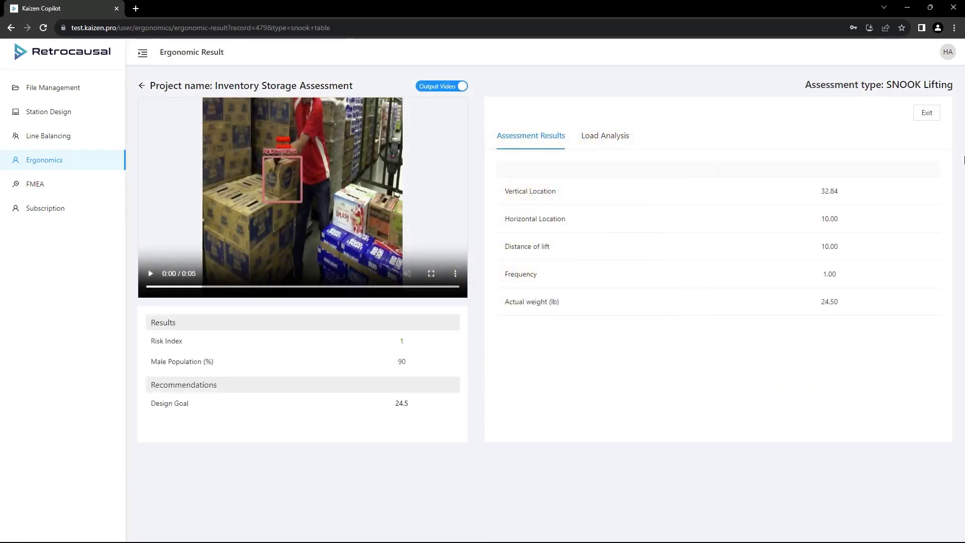